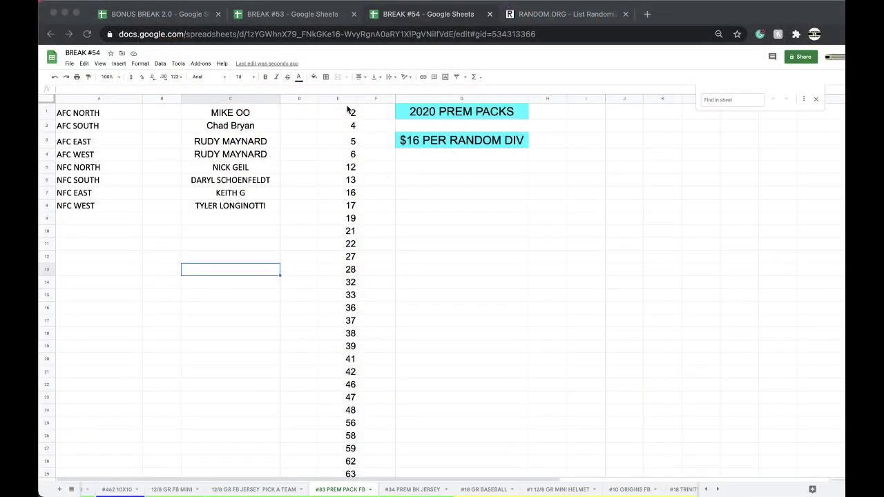
# Copy the spot-number column E into a fresh Random.org List Randomizer form
pyautogui.click(337, 99)
pyautogui.hotkey('ctrl', 'c')
pyautogui.click(563, 14)
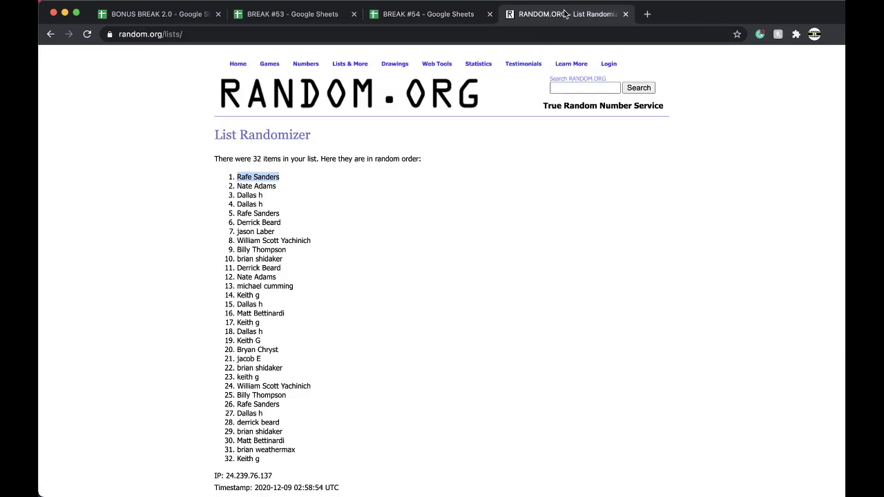
pyautogui.click(179, 33)
pyautogui.press('Return')
pyautogui.press('cmd+v')
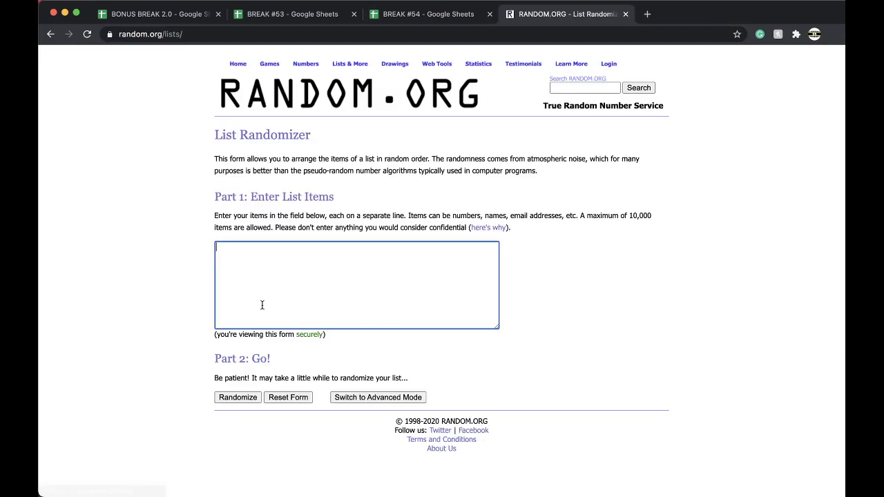
# Shuffle the pasted spot numbers five times
pyautogui.click(234, 397)
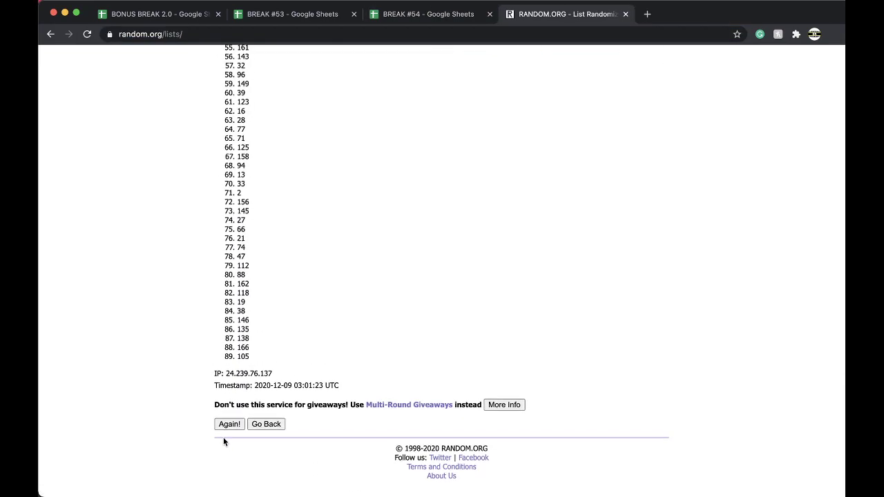
pyautogui.click(227, 422)
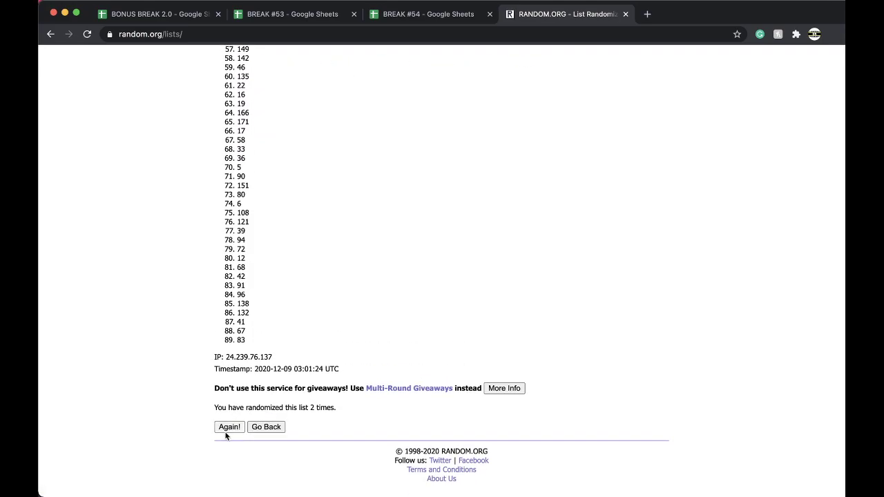
pyautogui.click(231, 424)
pyautogui.click(229, 426)
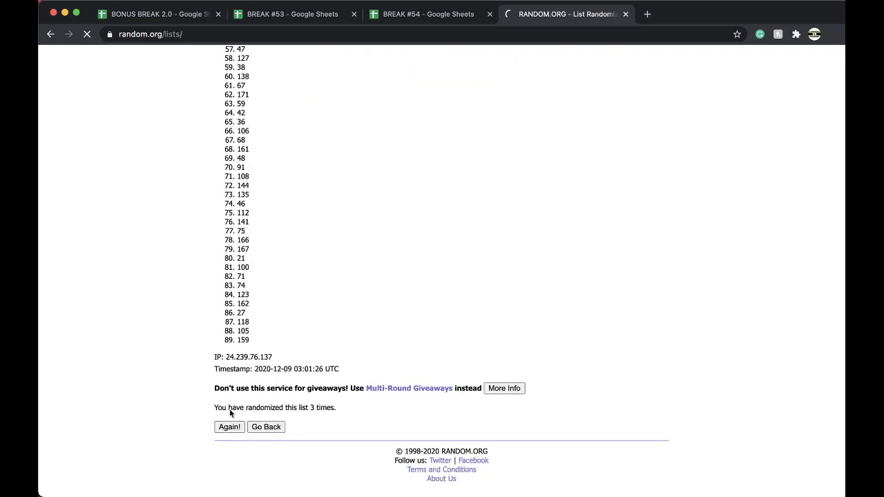
pyautogui.click(225, 427)
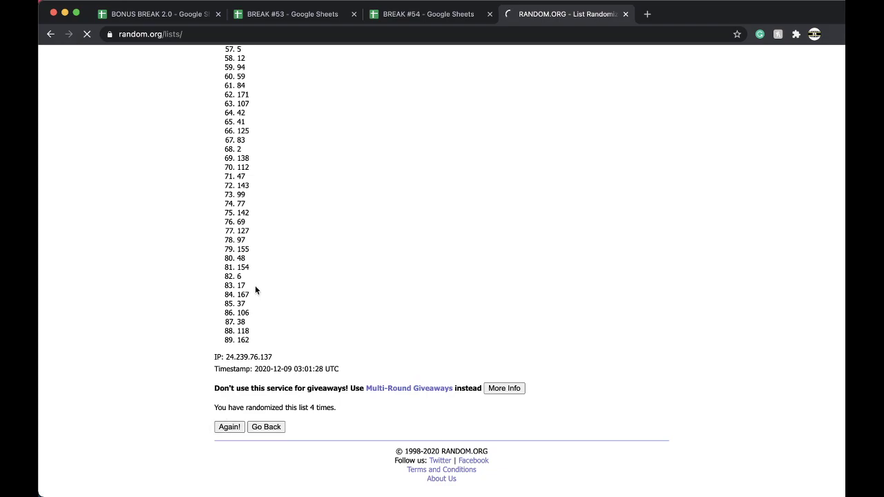
# Fill spot 21's cell E10 yellow in BREAK #54
pyautogui.click(407, 14)
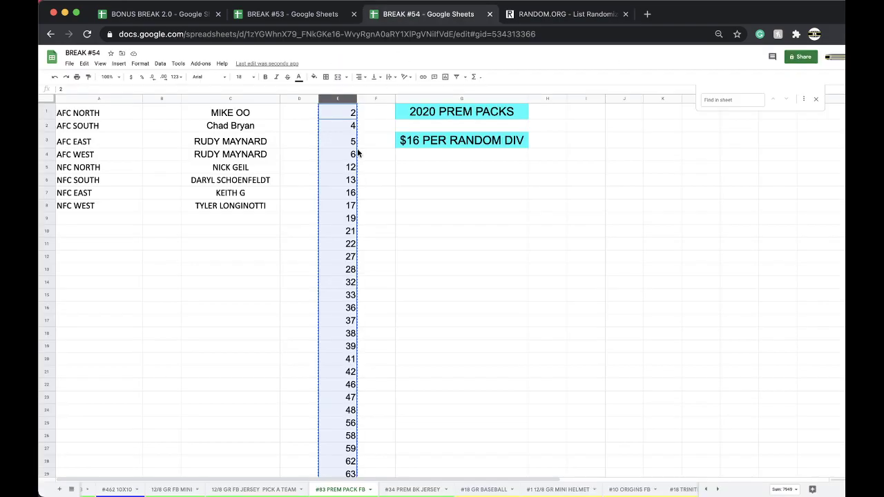
pyautogui.click(348, 230)
pyautogui.click(315, 76)
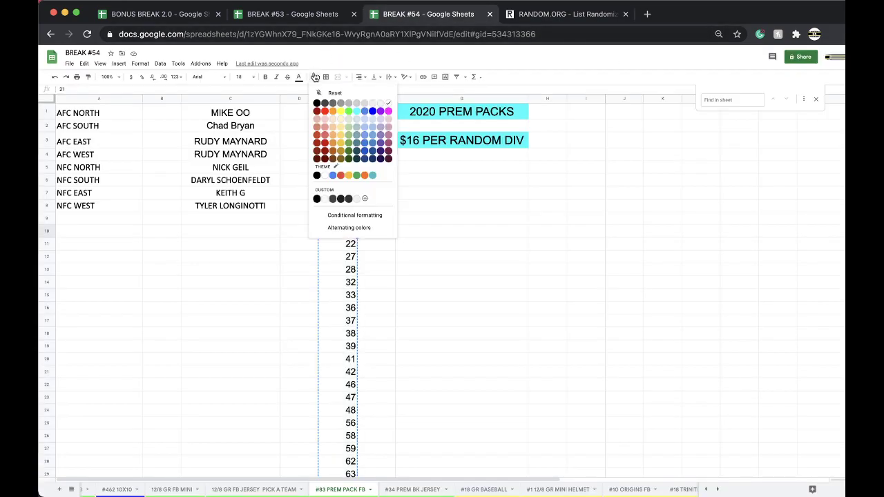
pyautogui.click(340, 111)
# Duplicate the #83 PREM PACK FB sheet and rename the copy to #84 PREM PACK FB
pyautogui.click(370, 488)
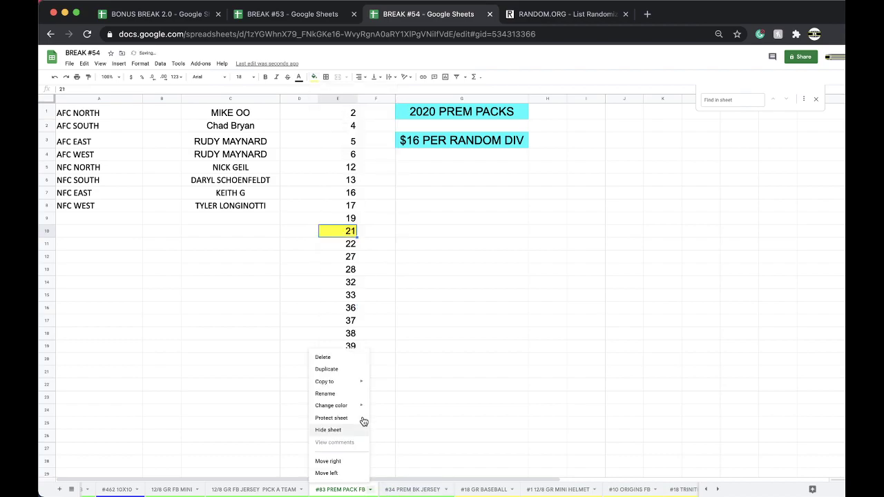
pyautogui.click(350, 369)
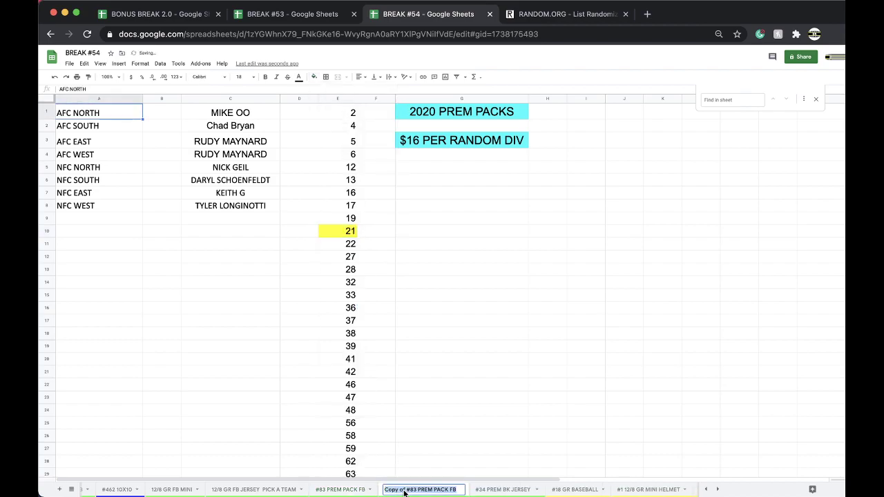
pyautogui.doubleClick(407, 488)
pyautogui.moveTo(386, 488); pyautogui.dragTo(415, 489)
pyautogui.press('BackSpace')
pyautogui.write('#84')
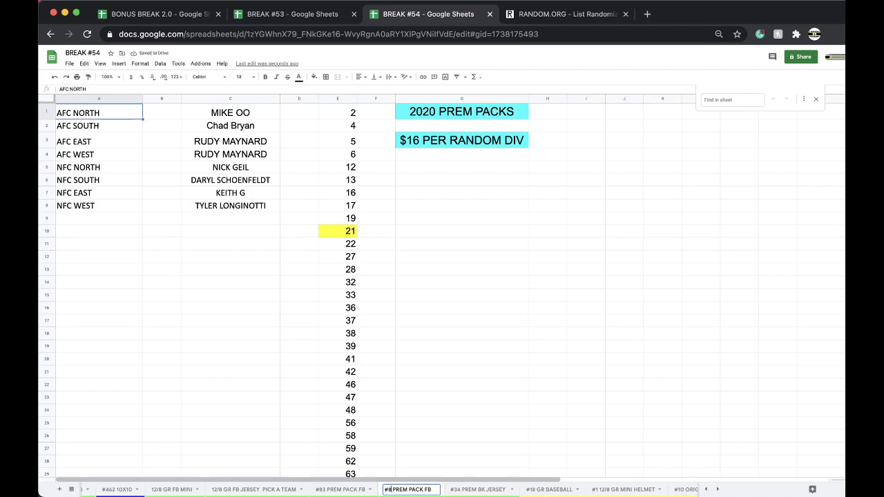
pyautogui.press('Return')
pyautogui.click(326, 411)
# Clear the copied owner names from column C of the #84 sheet
pyautogui.click(439, 489)
pyautogui.moveTo(414, 406)
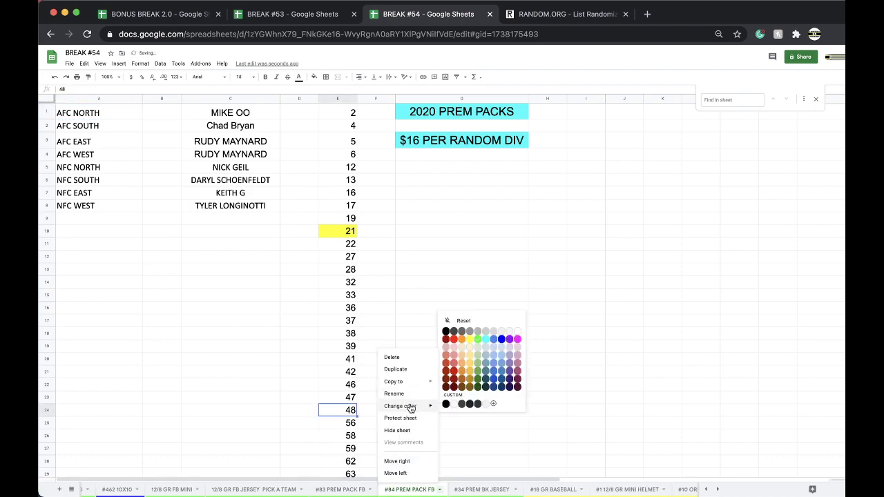
pyautogui.click(243, 97)
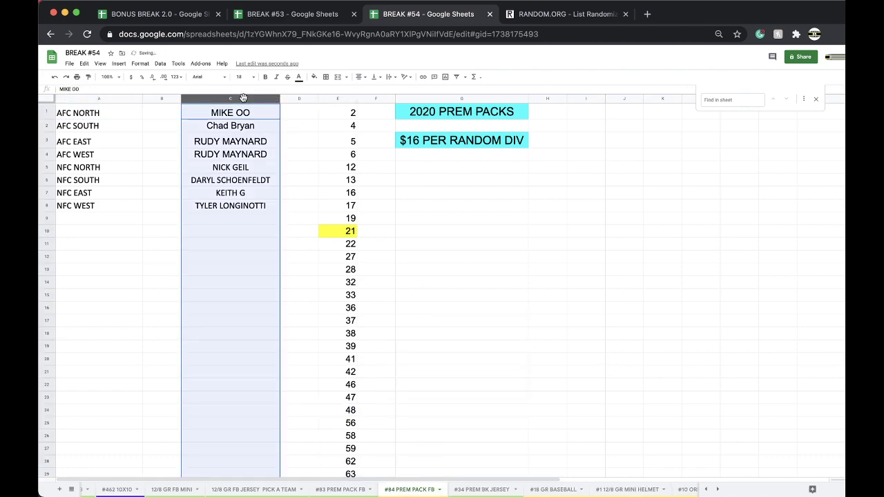
pyautogui.press('Delete')
# Shift spot numbers up to remove spot 21, and move the tab after #10 ORIGINS FB
pyautogui.moveTo(349, 244); pyautogui.dragTo(344, 382)
pyautogui.press('cmd+c')
pyautogui.press('Delete')
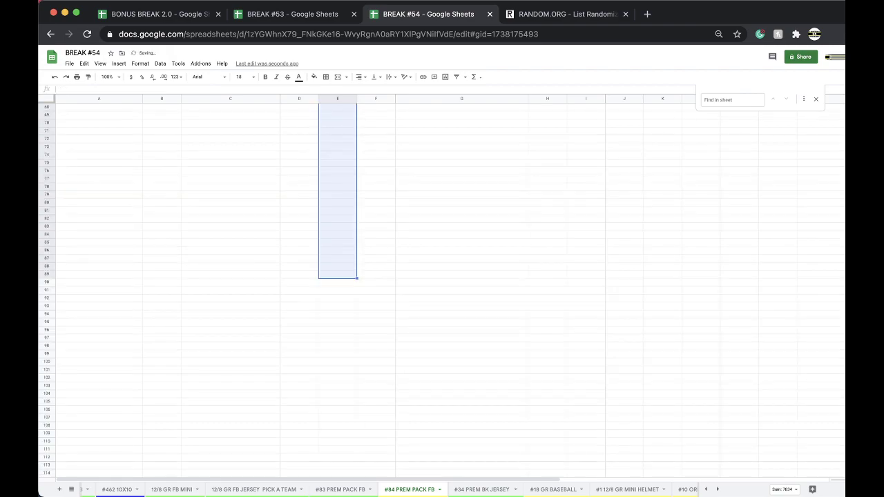
pyautogui.scroll(15, 346, 311)
pyautogui.click(345, 231)
pyautogui.press('super+v')
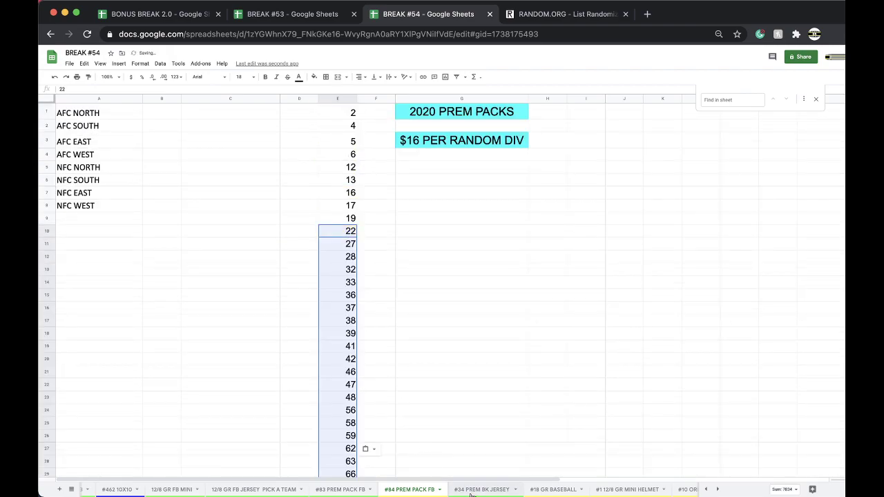
pyautogui.moveTo(420, 490); pyautogui.dragTo(680, 494)
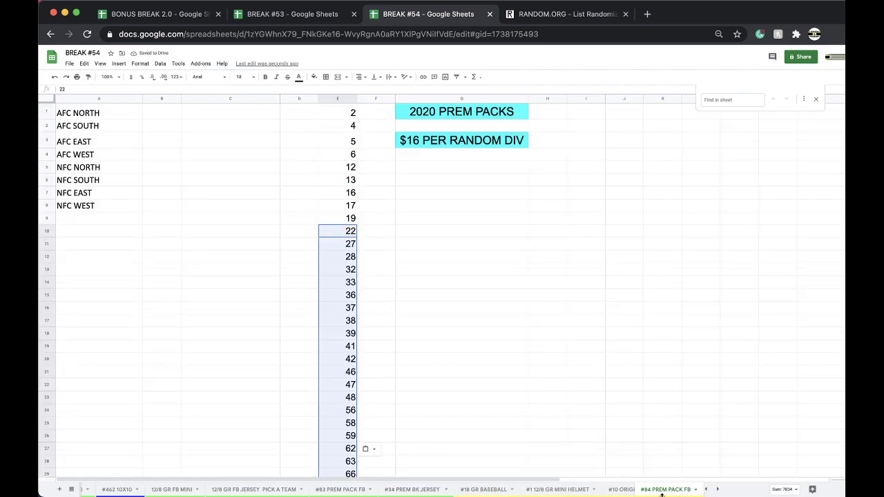
# Go back through the sheet tabs to #83 PREM PACK FB
pyautogui.click(566, 490)
pyautogui.click(514, 492)
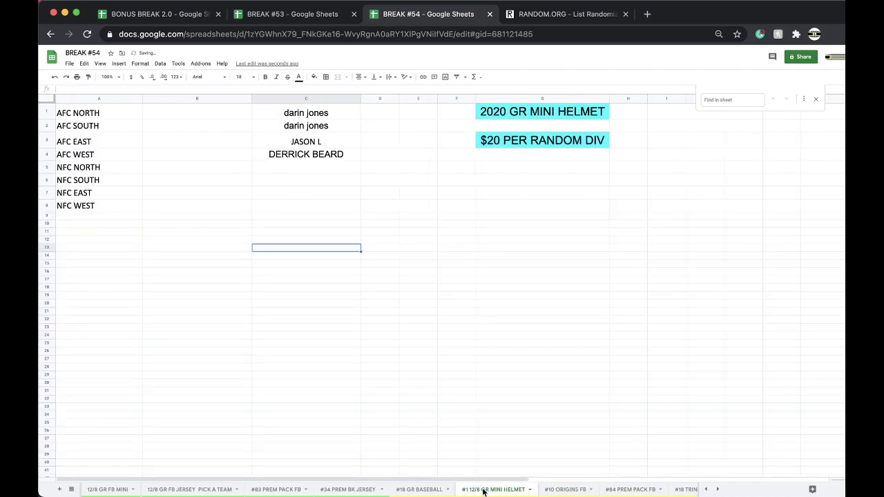
pyautogui.click(437, 490)
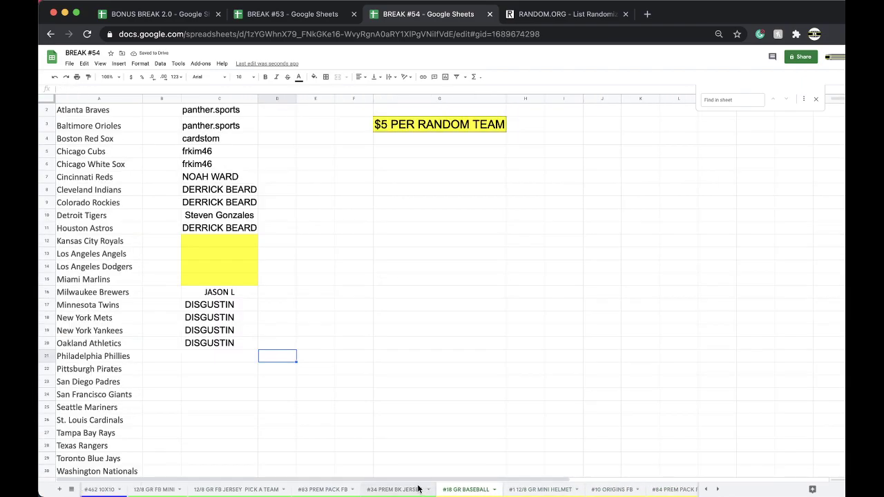
pyautogui.click(392, 491)
pyautogui.click(340, 490)
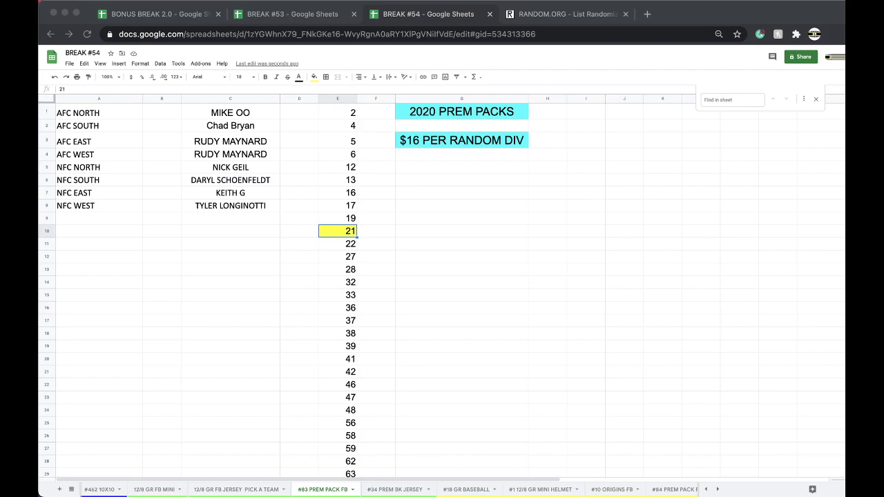
# Select the eight owner names in C1:C8 and reload the List Randomizer page
pyautogui.click(252, 117)
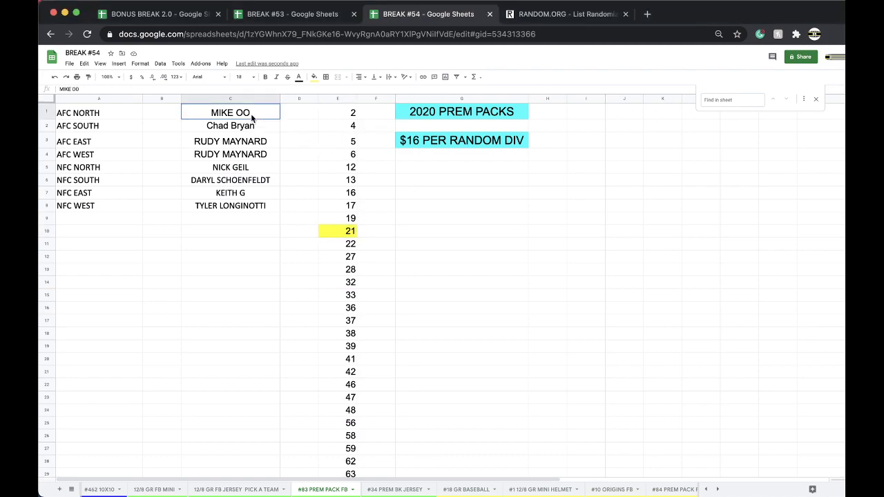
pyautogui.moveTo(252, 117); pyautogui.dragTo(248, 207)
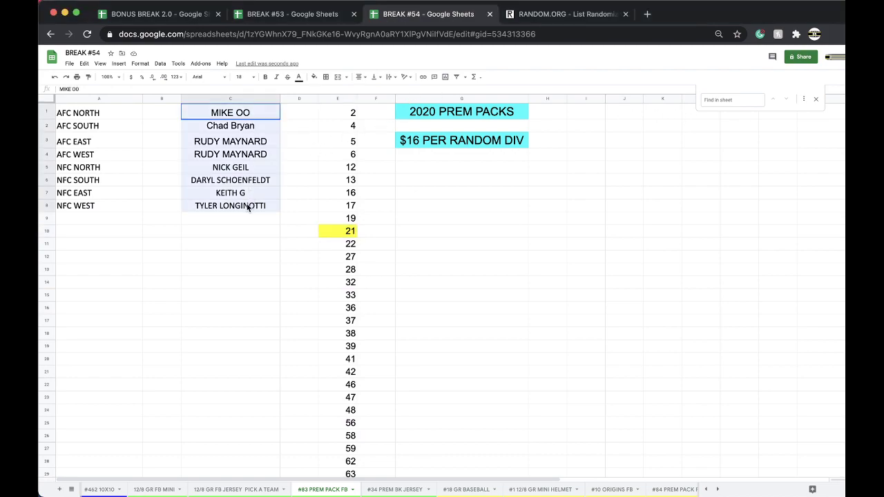
pyautogui.click(545, 14)
pyautogui.click(503, 33)
# Paste the eight owner names into a blank List Randomizer form
pyautogui.press('Return')
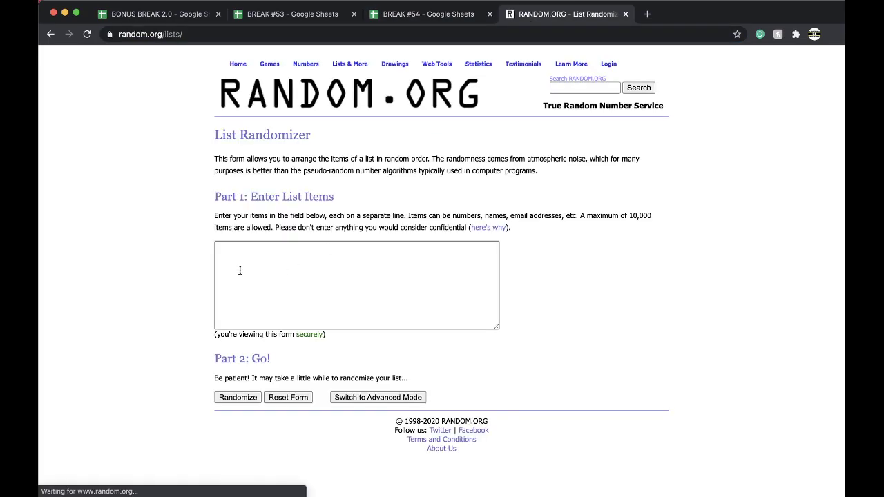
pyautogui.click(239, 270)
pyautogui.press('cmd+v')
# Shuffle the names five times and select the final shuffled order
pyautogui.click(224, 395)
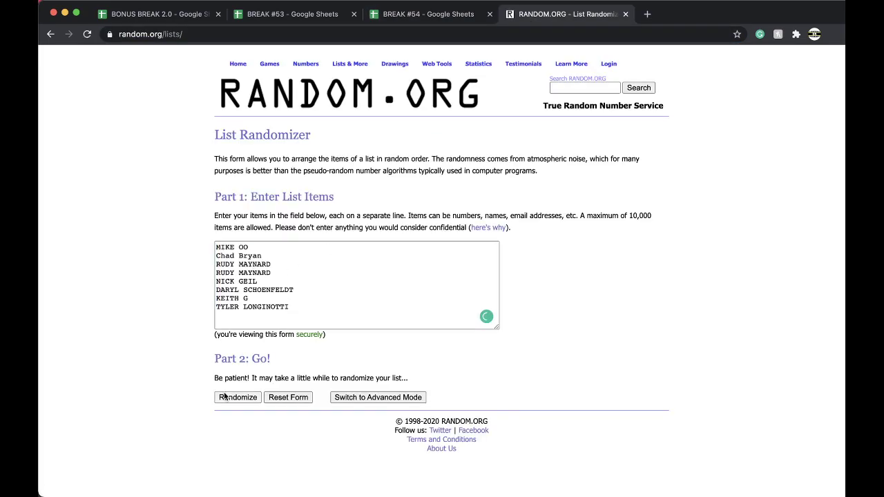
pyautogui.click(237, 310)
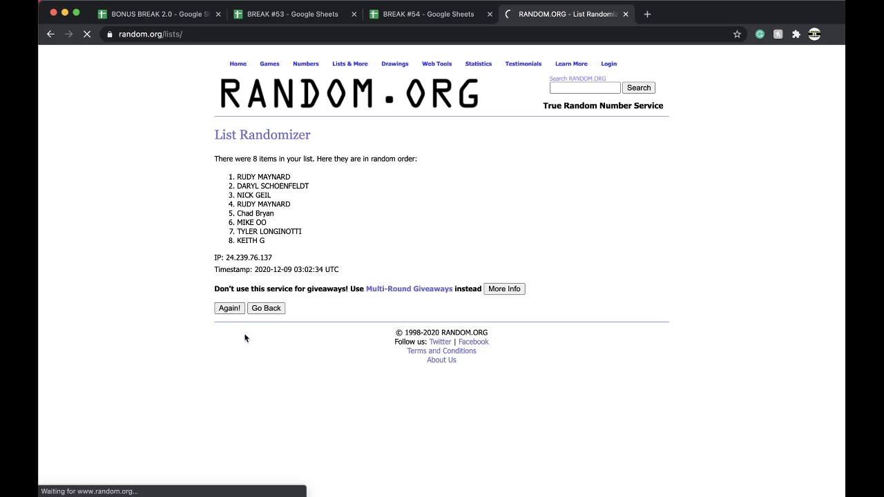
pyautogui.click(228, 328)
pyautogui.click(228, 328)
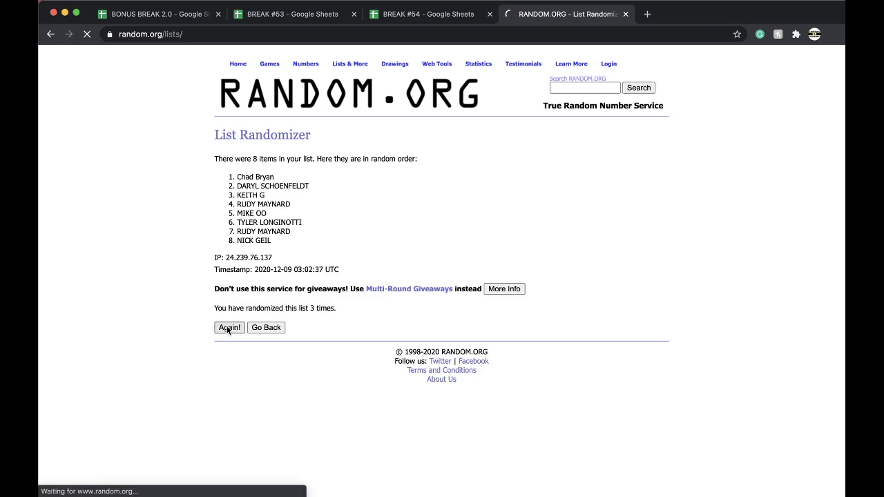
pyautogui.click(228, 328)
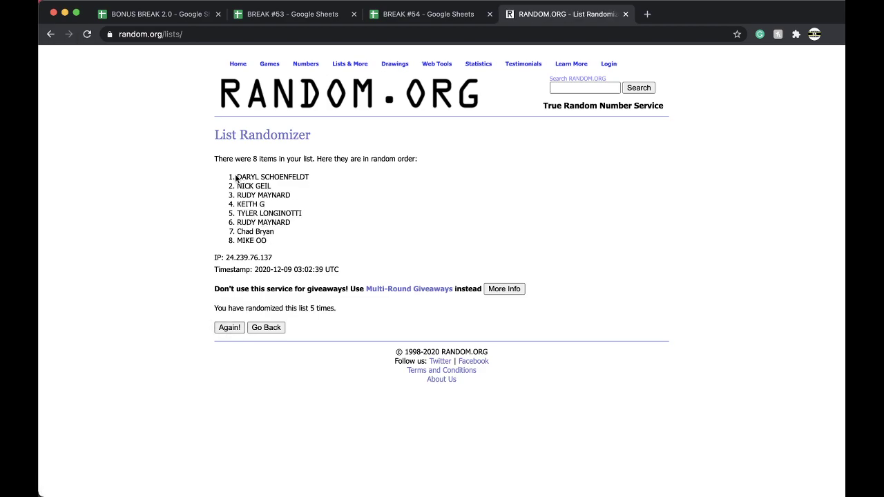
pyautogui.moveTo(277, 246); pyautogui.dragTo(234, 173)
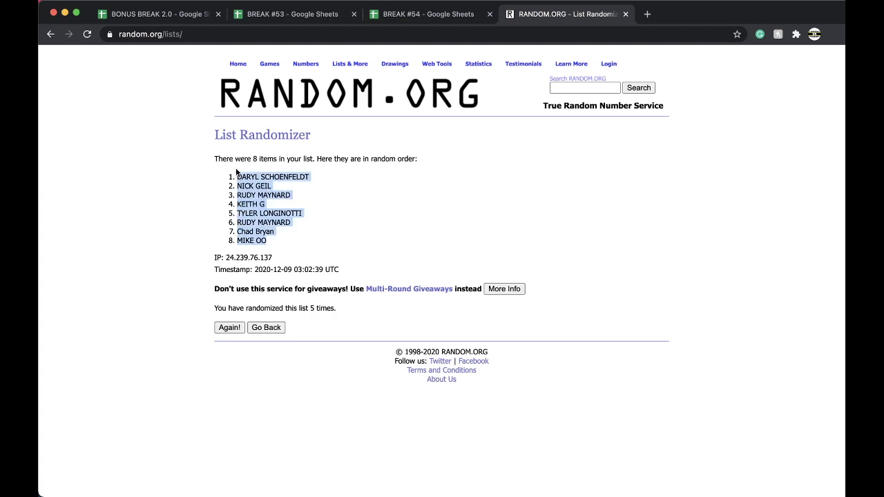
pyautogui.click(424, 15)
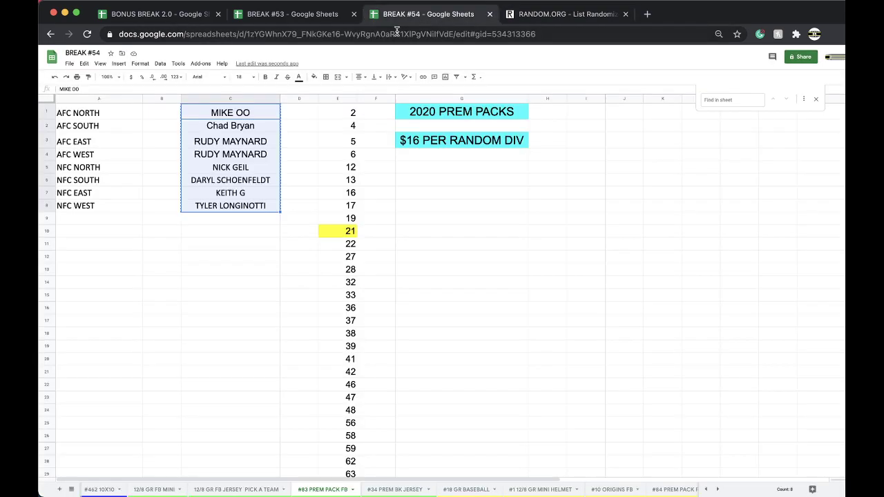
# Paste the shuffled names into B1:B8, set them to size 18, and auto-fit column B
pyautogui.click(165, 113)
pyautogui.hotkey('ctrl', 'v')
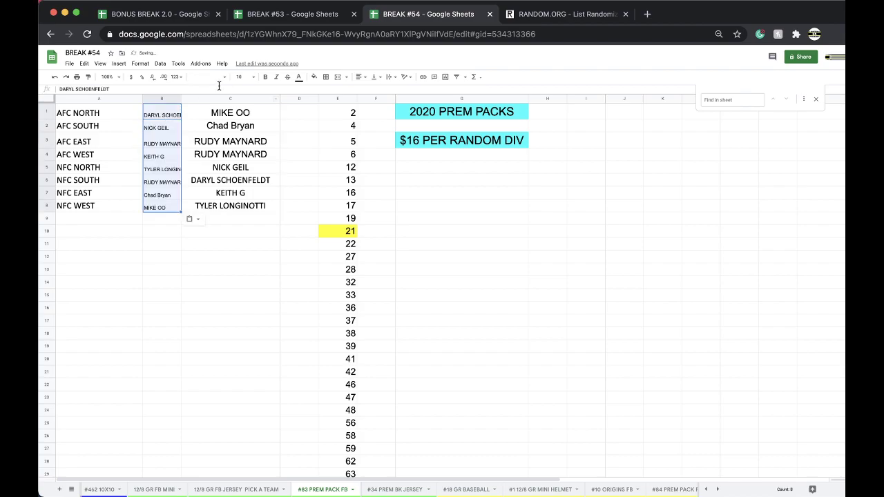
pyautogui.click(240, 77)
pyautogui.click(241, 188)
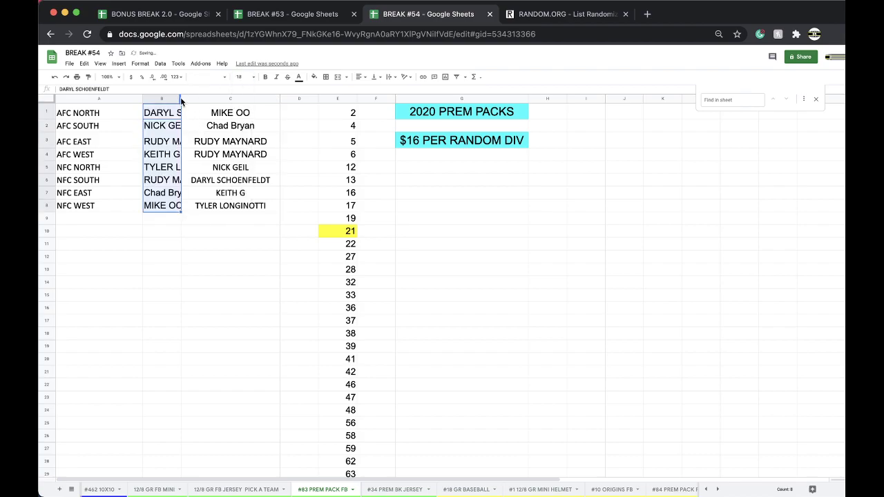
pyautogui.doubleClick(181, 100)
pyautogui.click(223, 295)
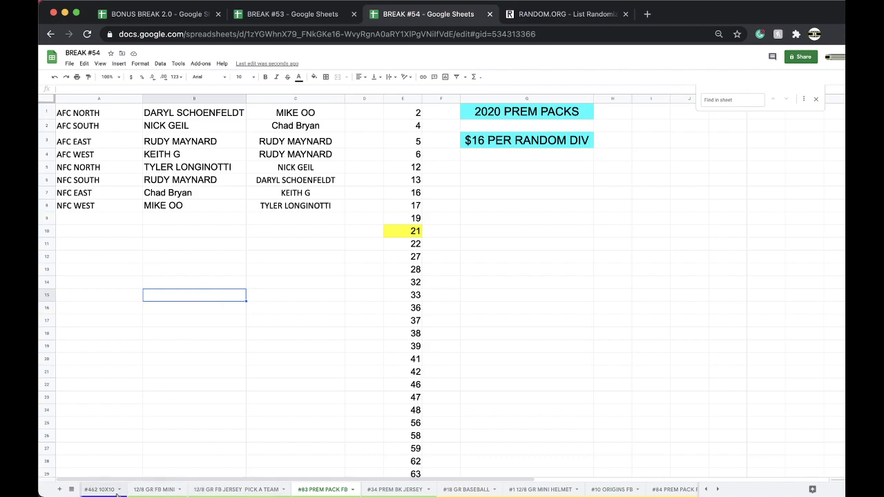
pyautogui.click(100, 190)
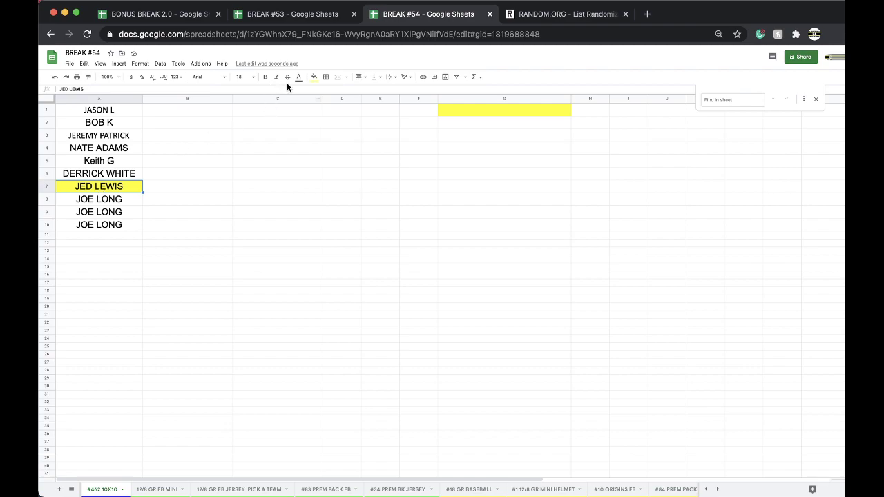
pyautogui.click(315, 78)
pyautogui.click(317, 90)
pyautogui.click(98, 238)
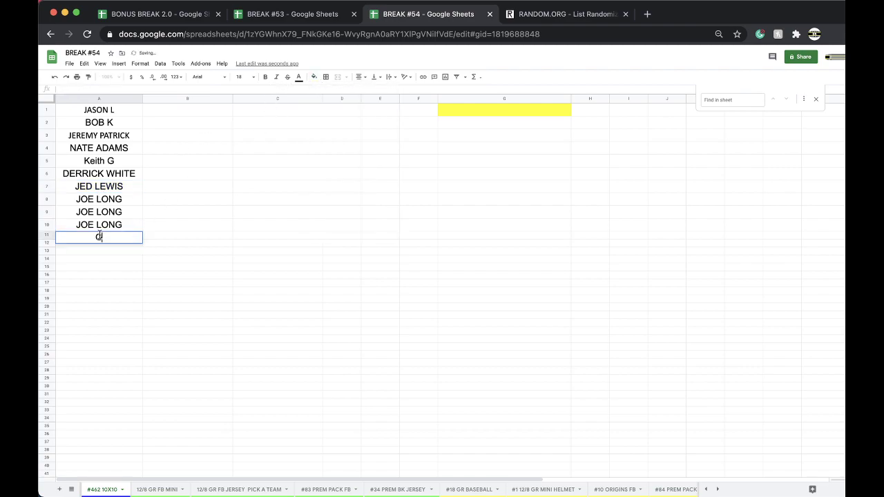
pyautogui.press('Return')
pyautogui.click(111, 238)
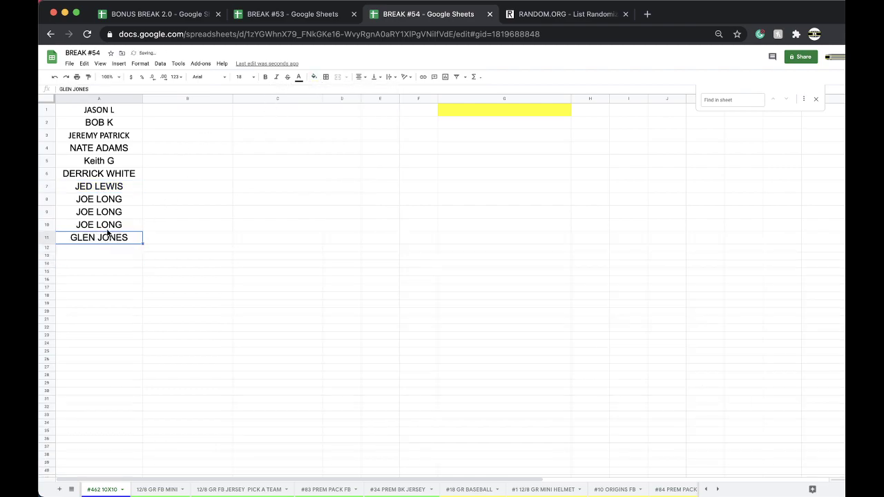
pyautogui.click(315, 77)
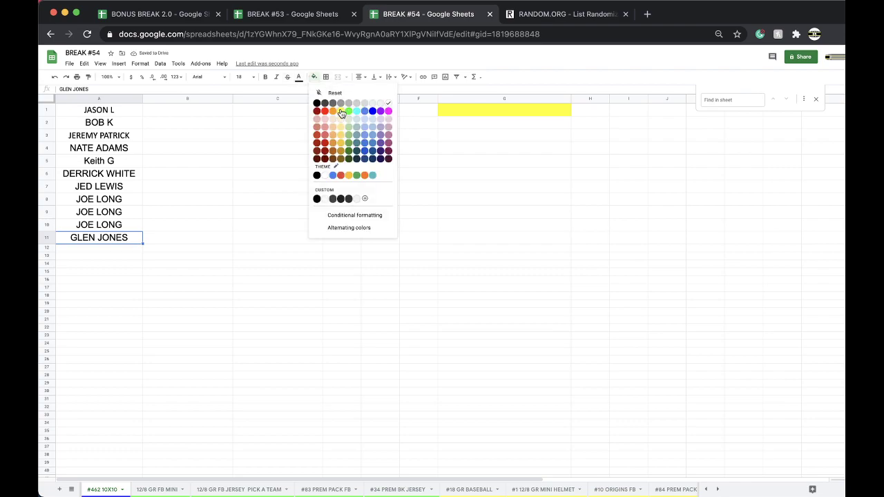
pyautogui.click(343, 113)
# Check BREAK #53's list, then return to the #83 PREM PACK FB sheet
pyautogui.click(302, 17)
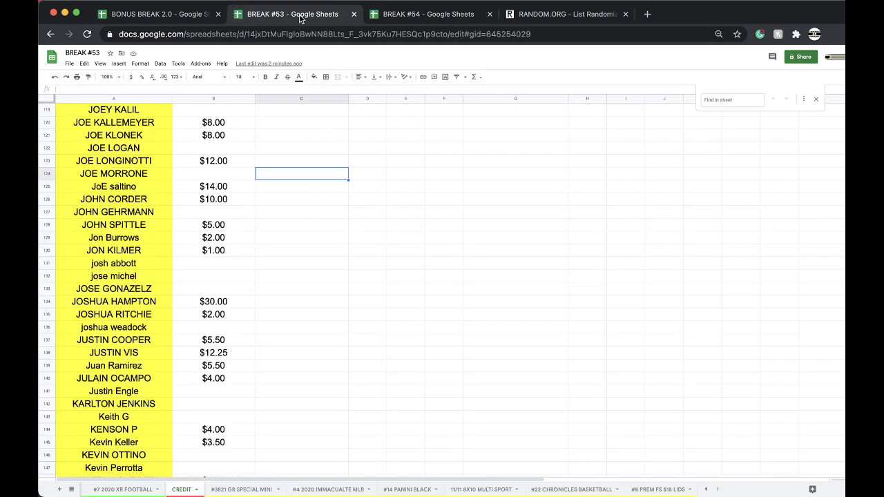
pyautogui.click(409, 15)
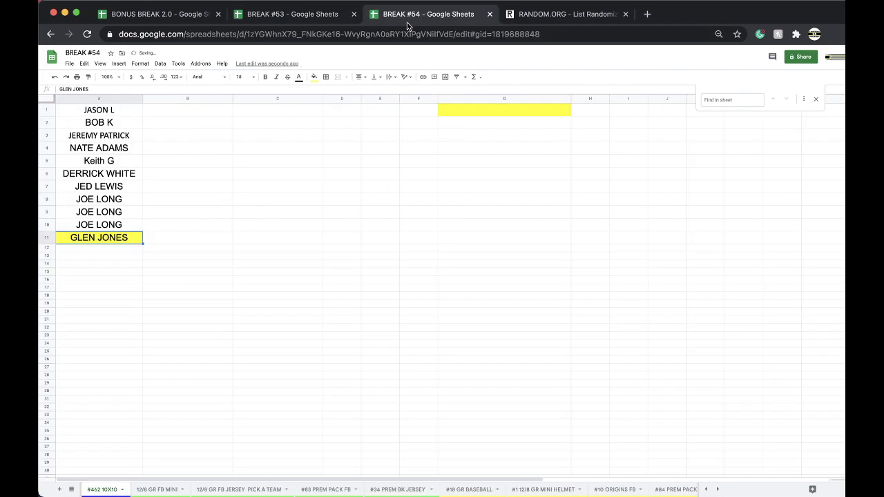
pyautogui.click(212, 372)
pyautogui.click(325, 489)
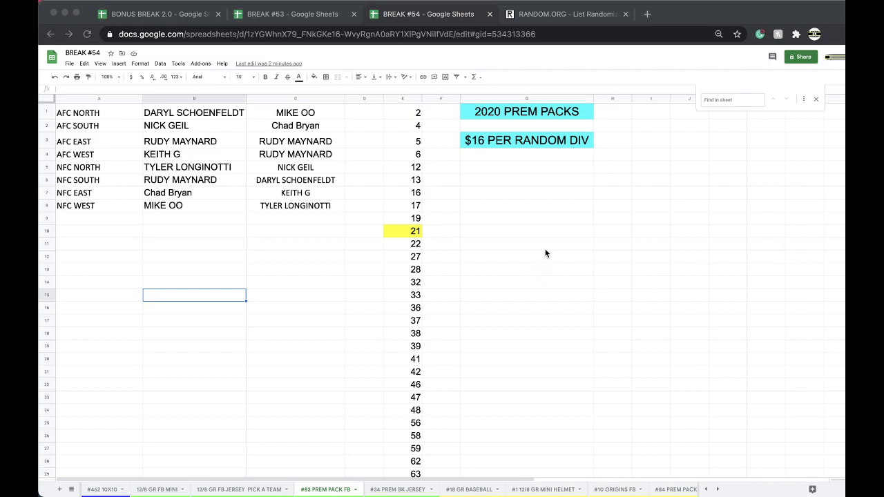
pyautogui.click(199, 160)
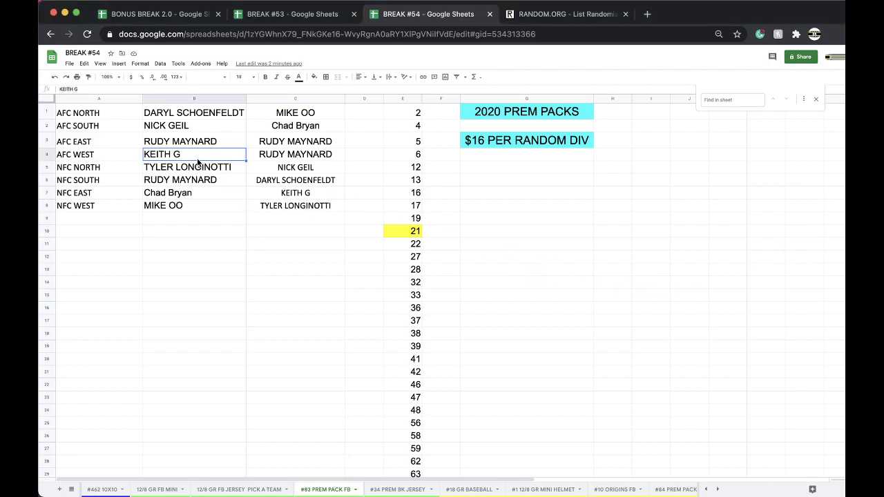
pyautogui.click(314, 77)
pyautogui.click(340, 111)
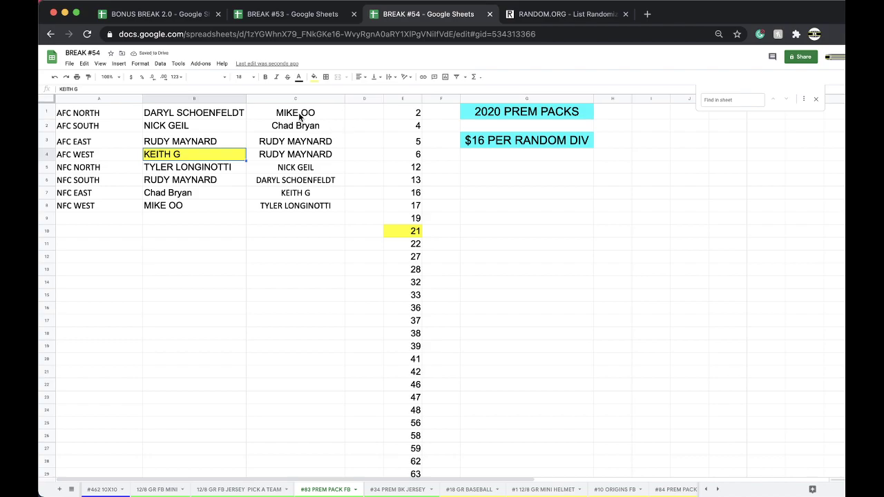
pyautogui.moveTo(315, 115); pyautogui.dragTo(291, 208)
pyautogui.press('super+c')
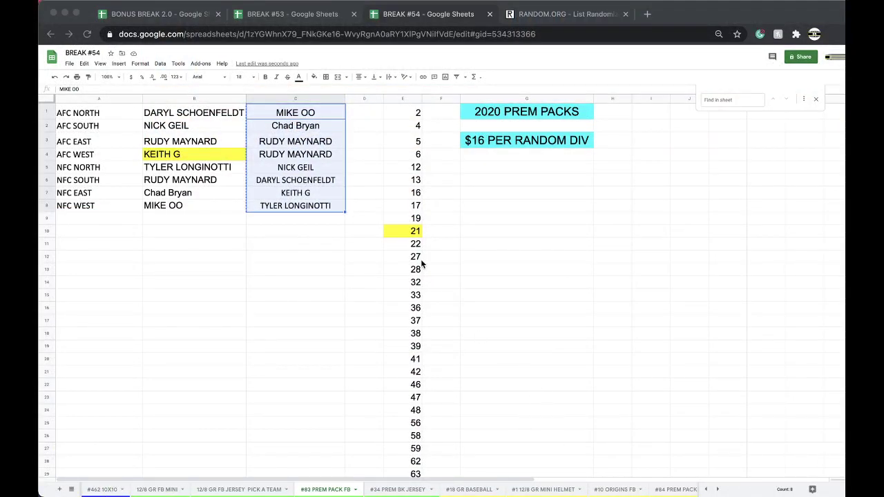
# Paste the eight copied names into a freshly reloaded List Randomizer form
pyautogui.click(531, 16)
pyautogui.click(505, 33)
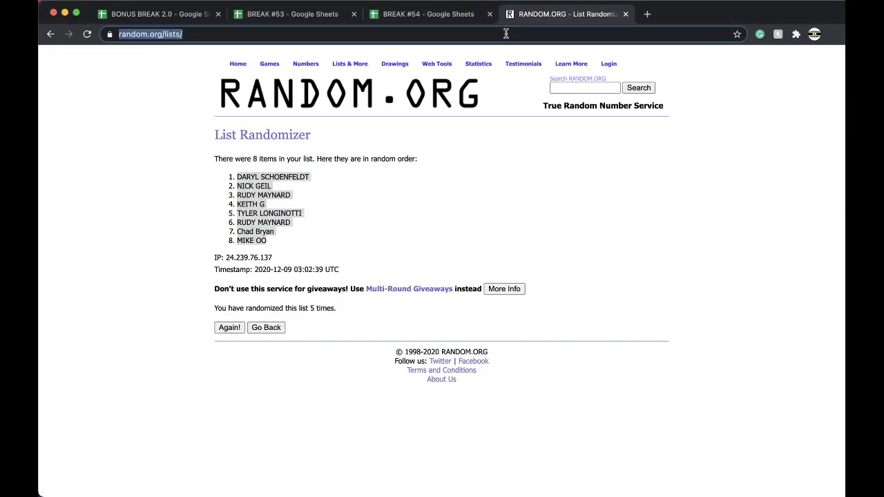
pyautogui.press('Return')
pyautogui.click(274, 253)
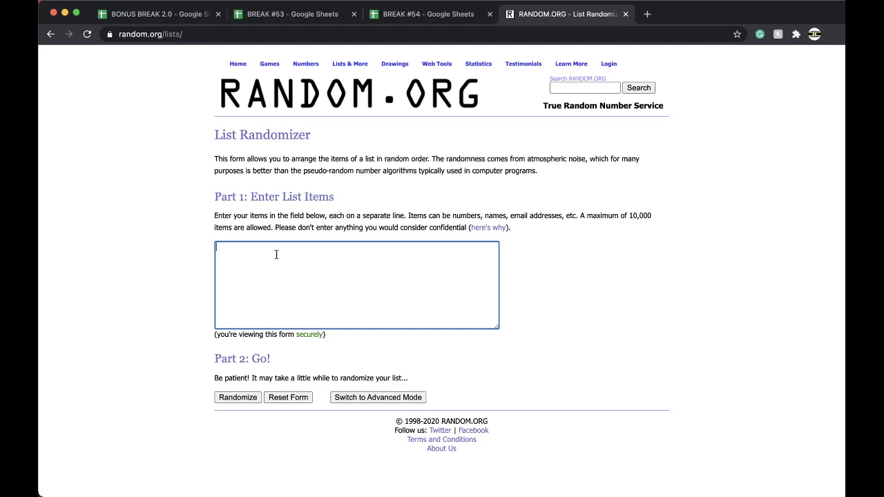
pyautogui.press('super+v')
pyautogui.click(236, 397)
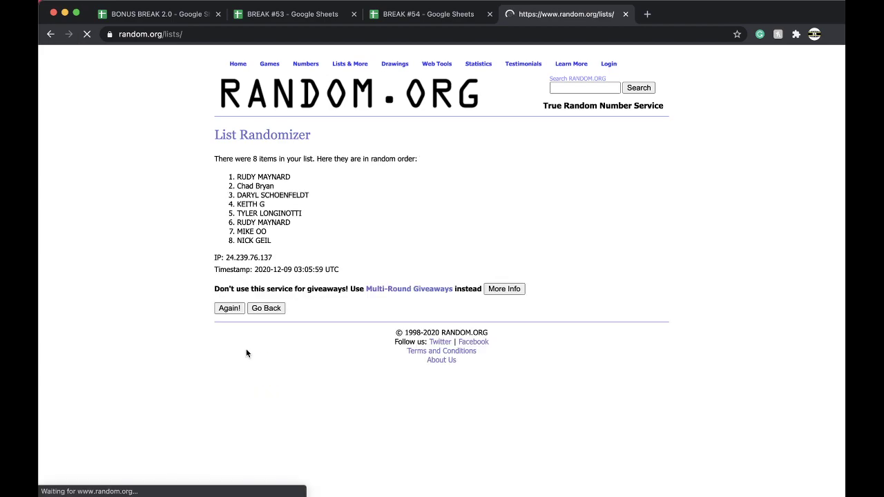
pyautogui.click(229, 309)
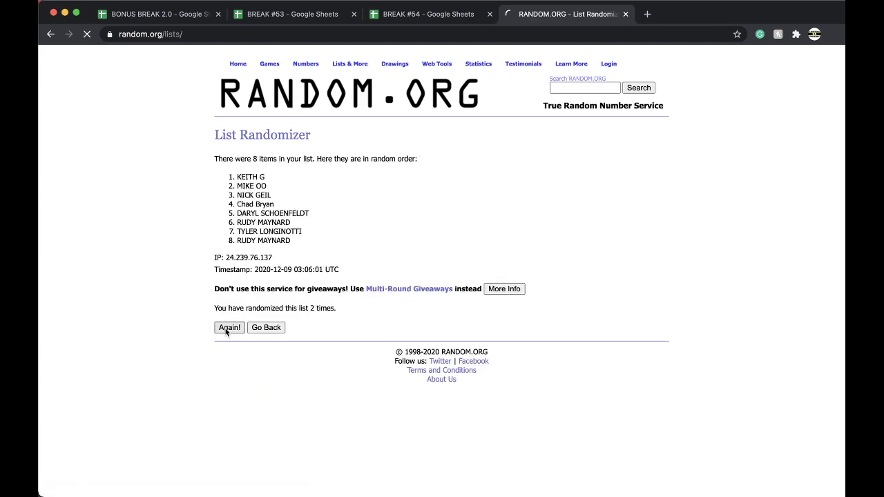
pyautogui.click(225, 329)
pyautogui.click(225, 330)
pyautogui.click(225, 330)
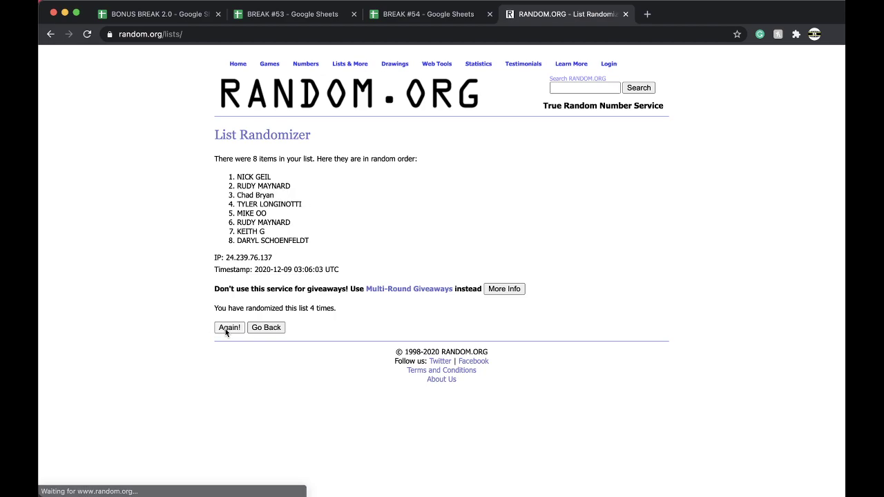
pyautogui.tripleClick(255, 177)
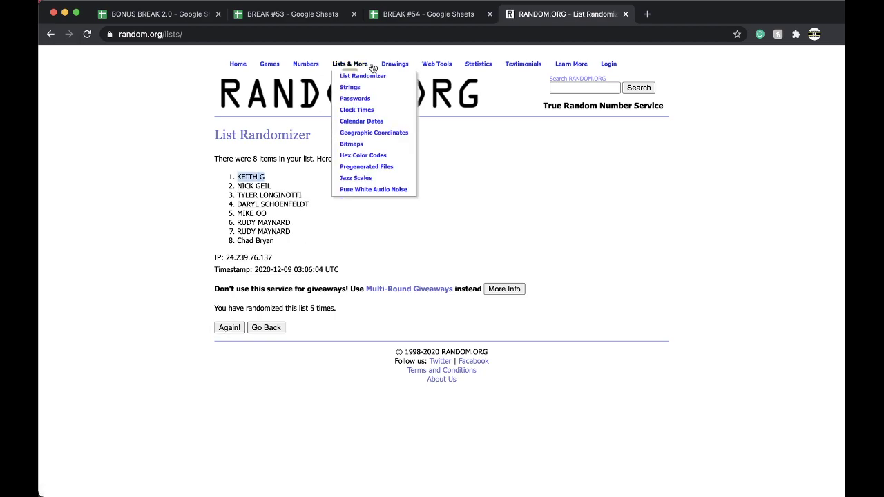
pyautogui.click(388, 15)
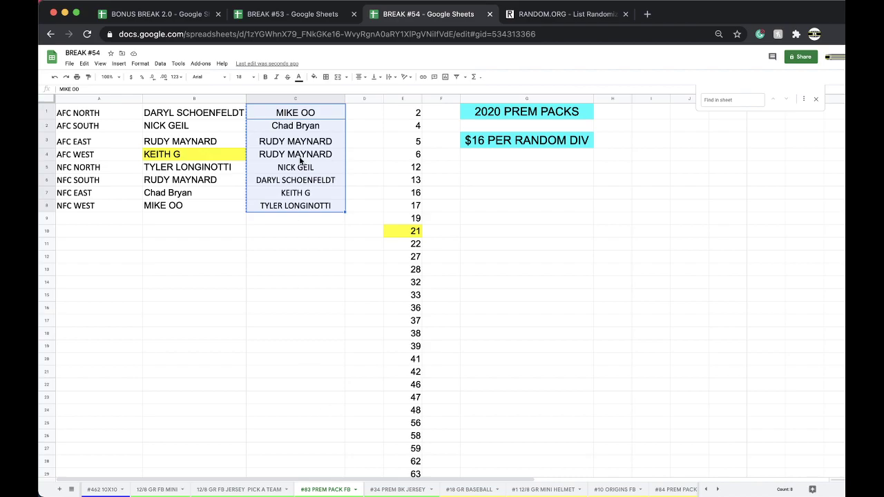
pyautogui.click(205, 15)
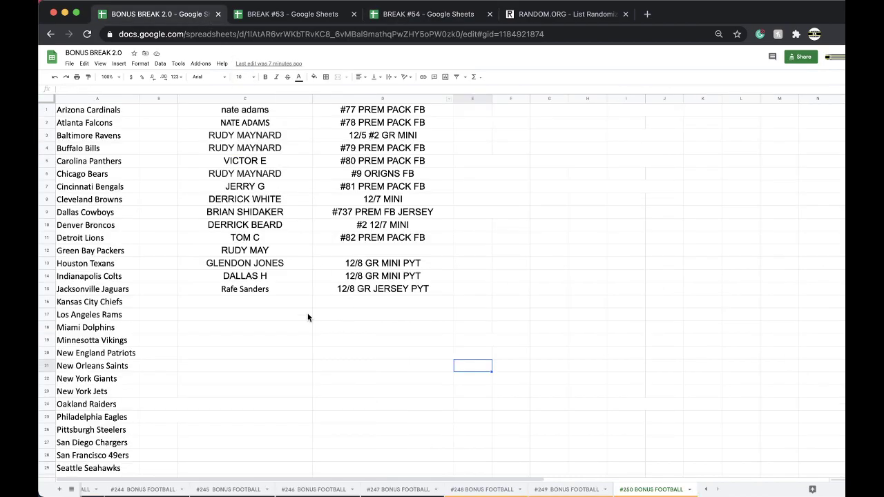
pyautogui.click(289, 307)
pyautogui.press('super+v')
pyautogui.click(325, 329)
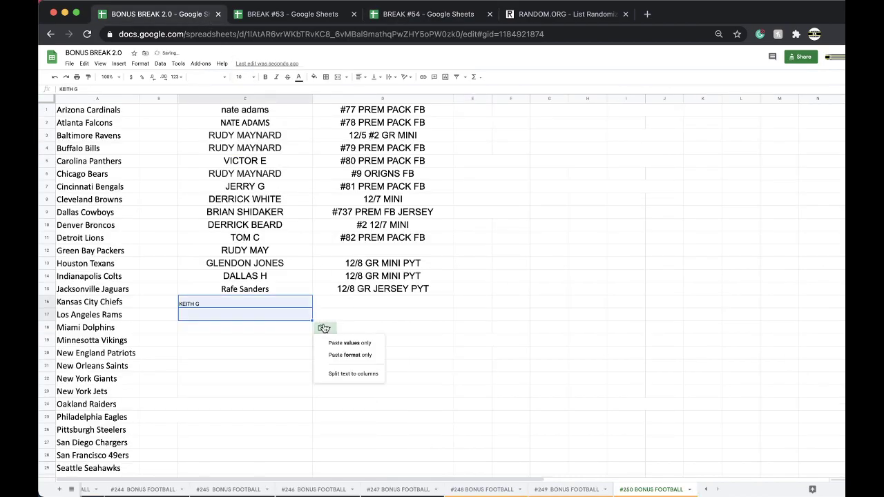
pyautogui.click(338, 344)
# Put #83 PREM PACK FB in D16 by reusing the #82 label and changing 2 to 3
pyautogui.click(418, 14)
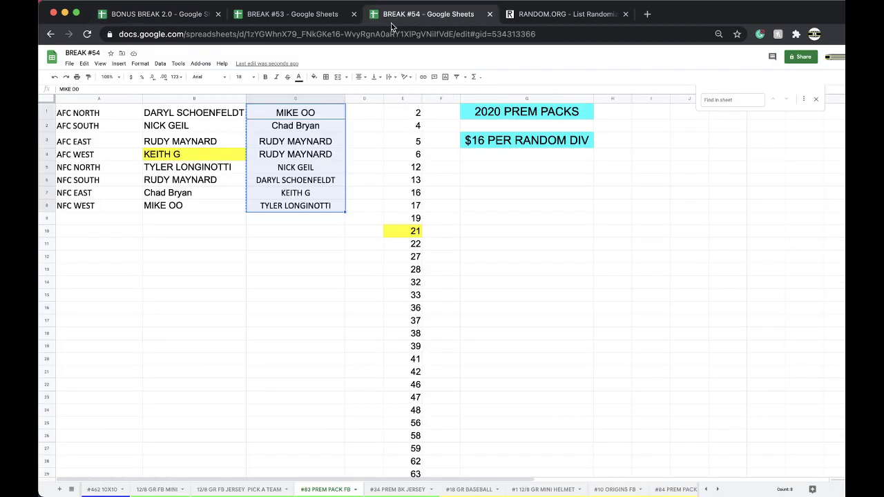
pyautogui.click(141, 14)
pyautogui.click(373, 301)
pyautogui.press('super+v')
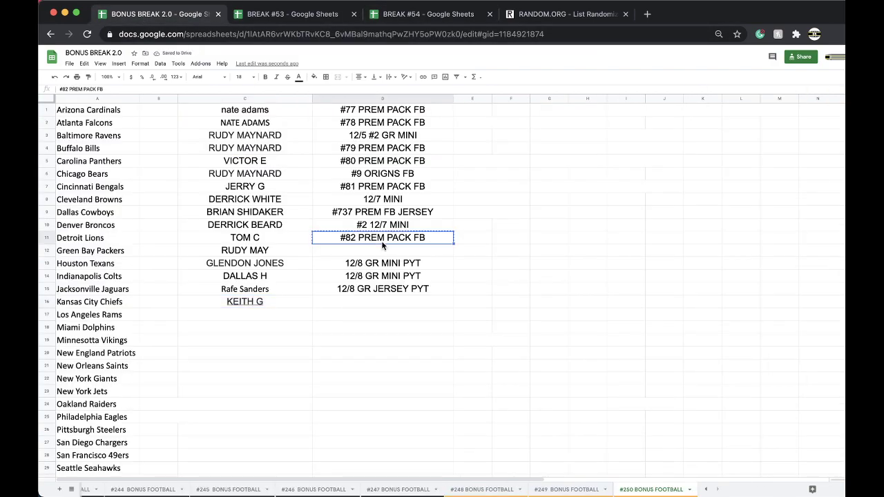
pyautogui.doubleClick(360, 301)
pyautogui.press('BackSpace')
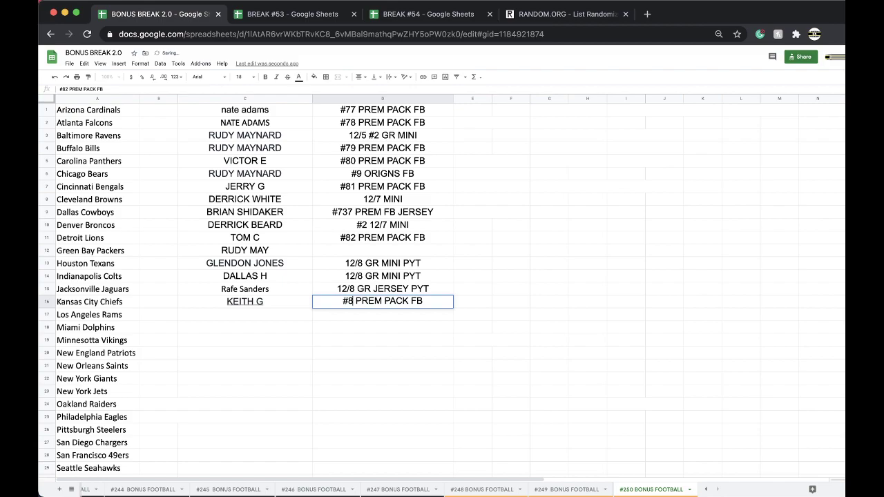
pyautogui.write('3')
pyautogui.click(397, 20)
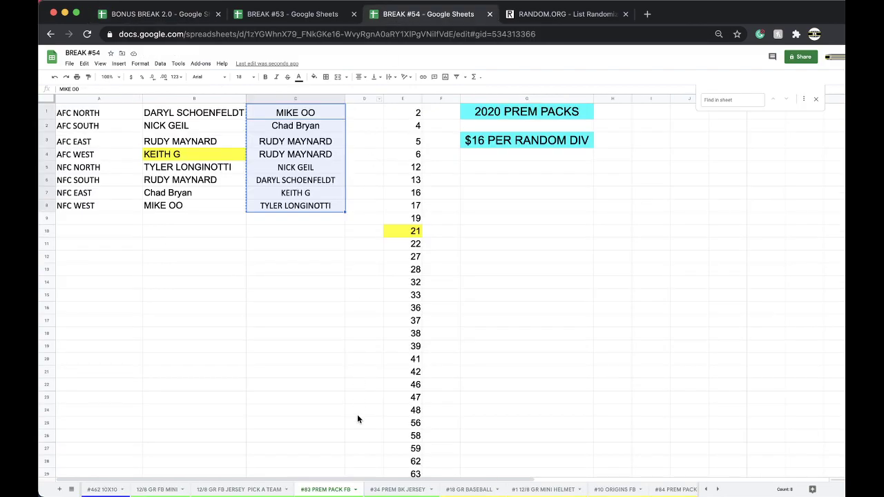
pyautogui.click(397, 489)
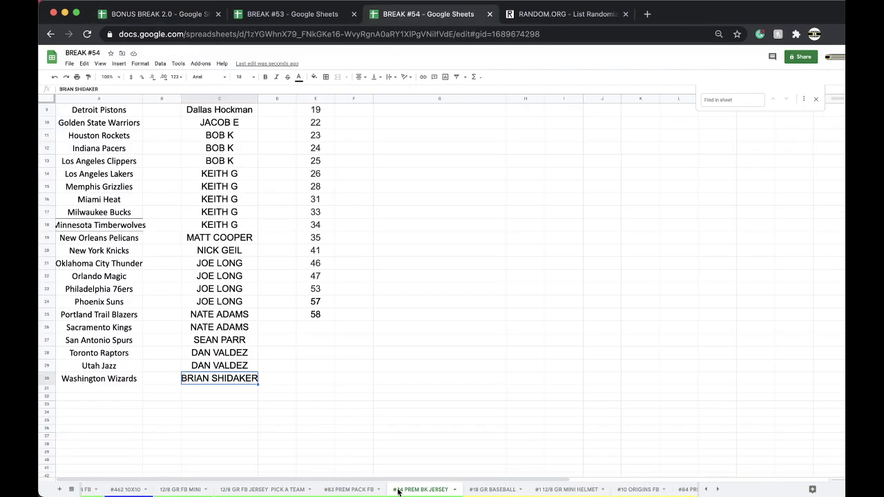
# Scroll the tab bar left and switch to the #462 10X10 sheet
pyautogui.hscroll(-2, 290, 489)
pyautogui.click(195, 489)
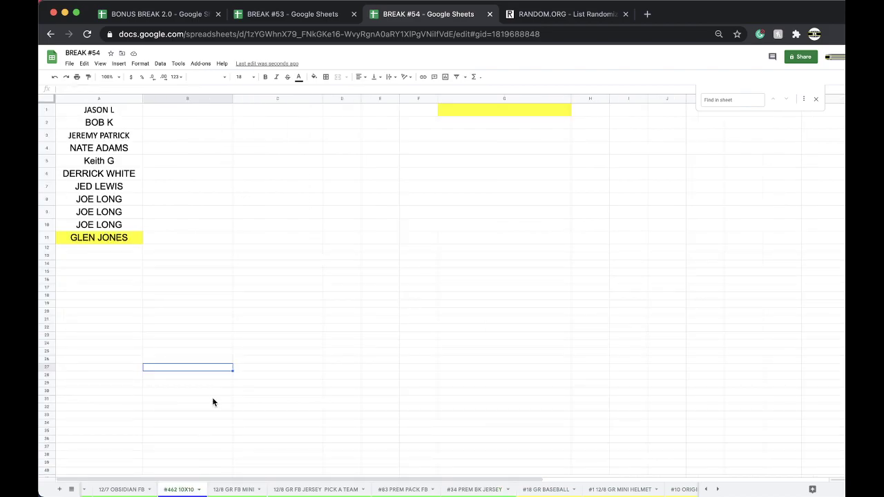